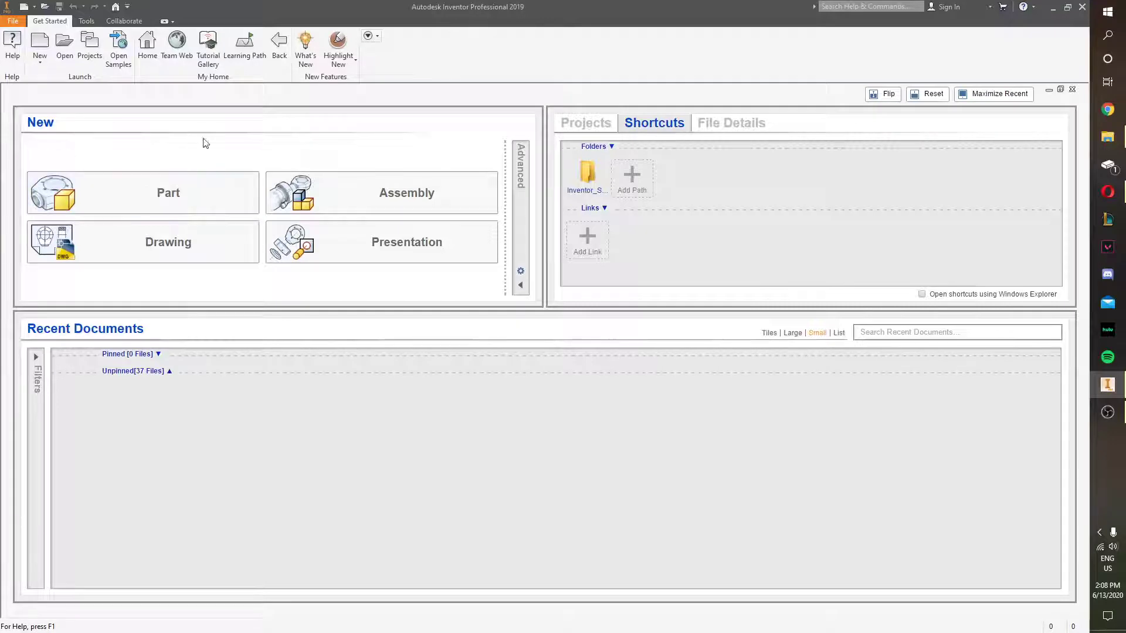
Step: Create a new assembly, Assembly1, from the Standard.iam template in the Assembly group
{"action": "left_click", "coordinate": [44, 65]}
{"action": "left_click", "coordinate": [57, 82]}
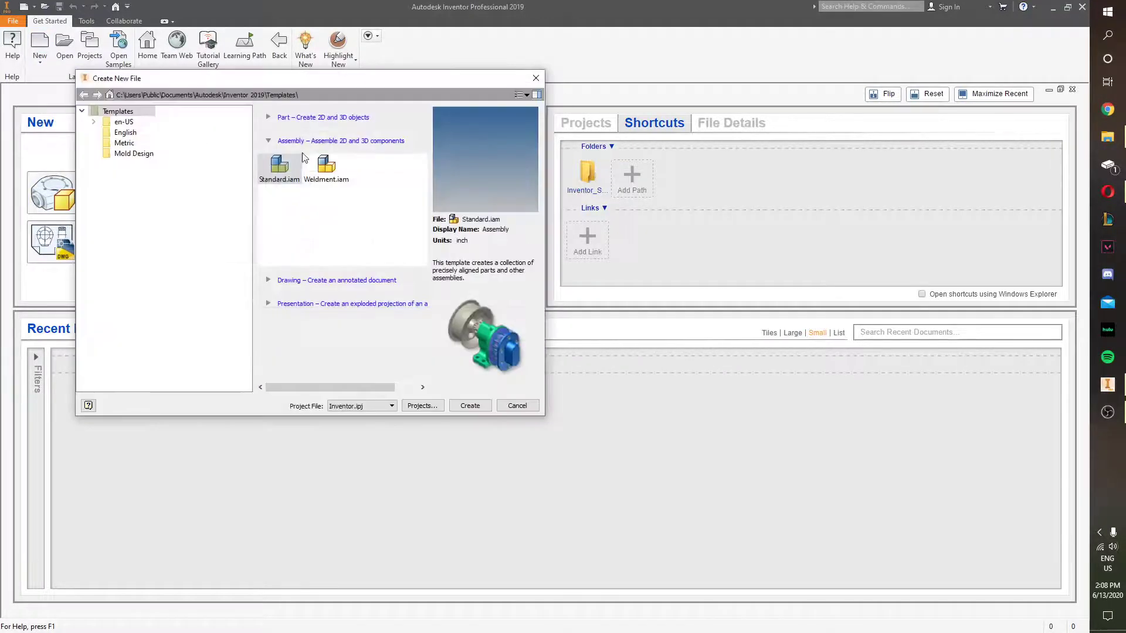
{"action": "left_click", "coordinate": [269, 142]}
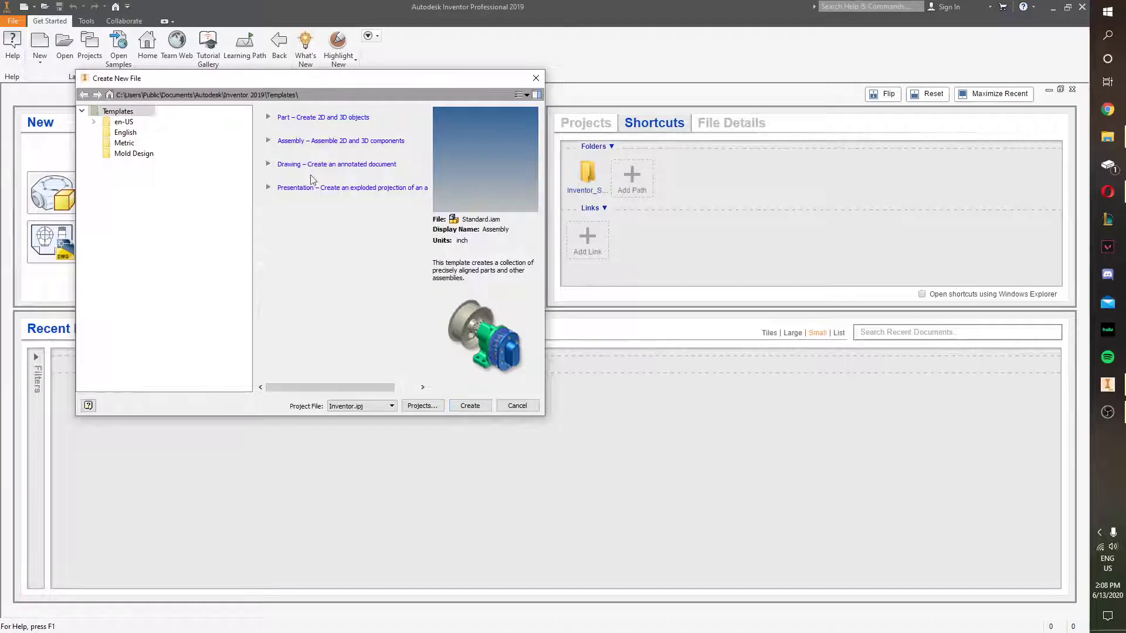
{"action": "left_click", "coordinate": [276, 142]}
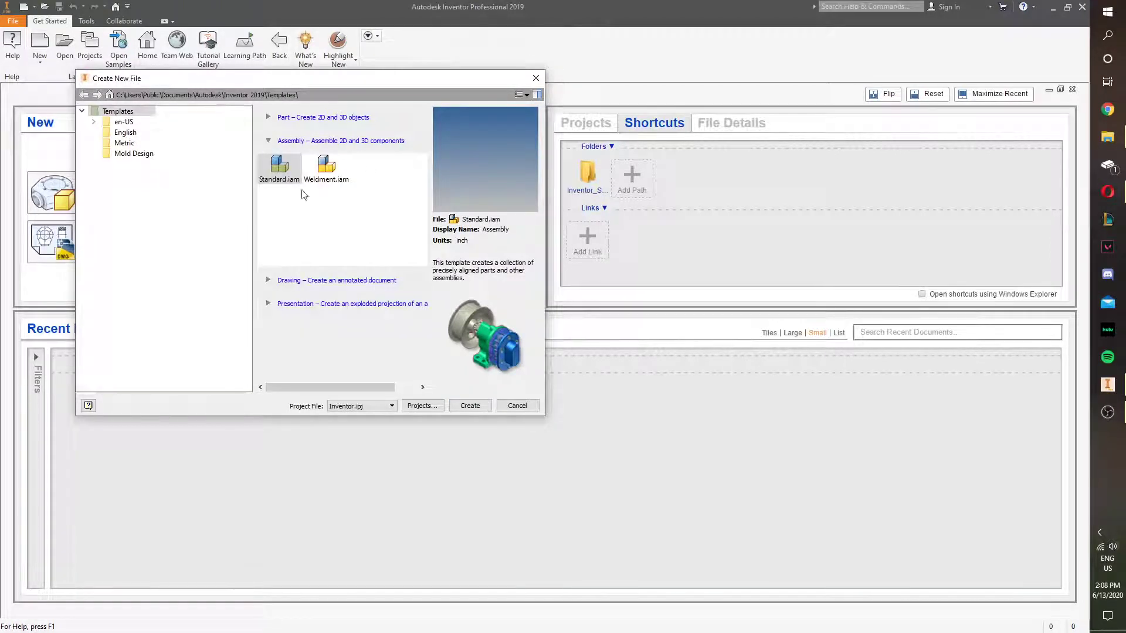
{"action": "left_click", "coordinate": [280, 170]}
{"action": "left_click", "coordinate": [470, 406]}
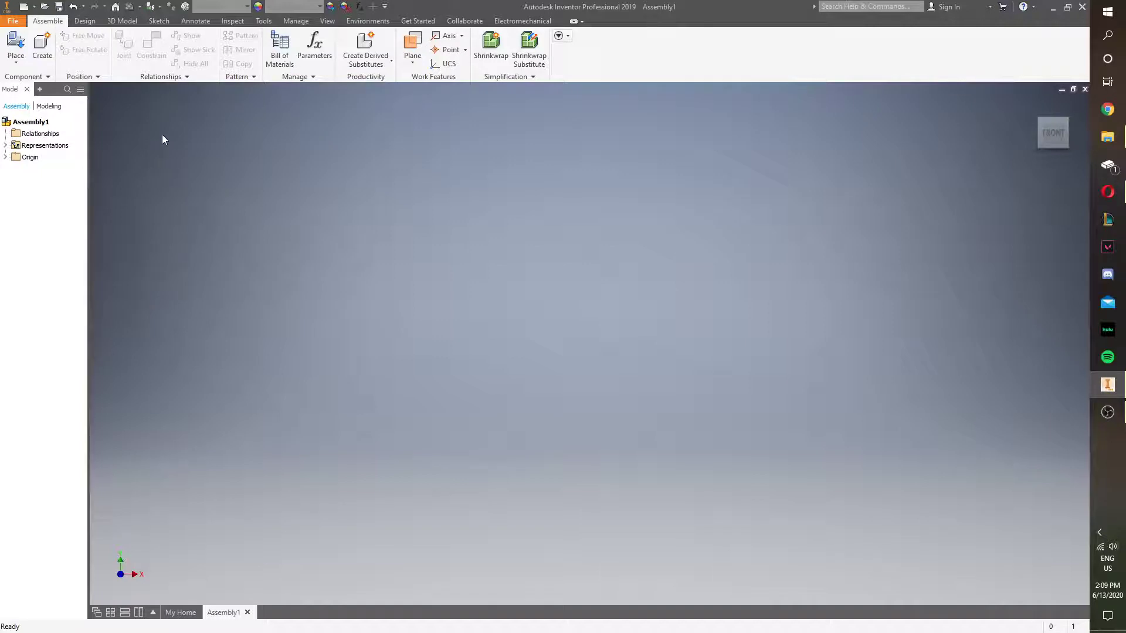
Step: Load the Cube part from the Part One folder for placement in the assembly
{"action": "left_click", "coordinate": [16, 60]}
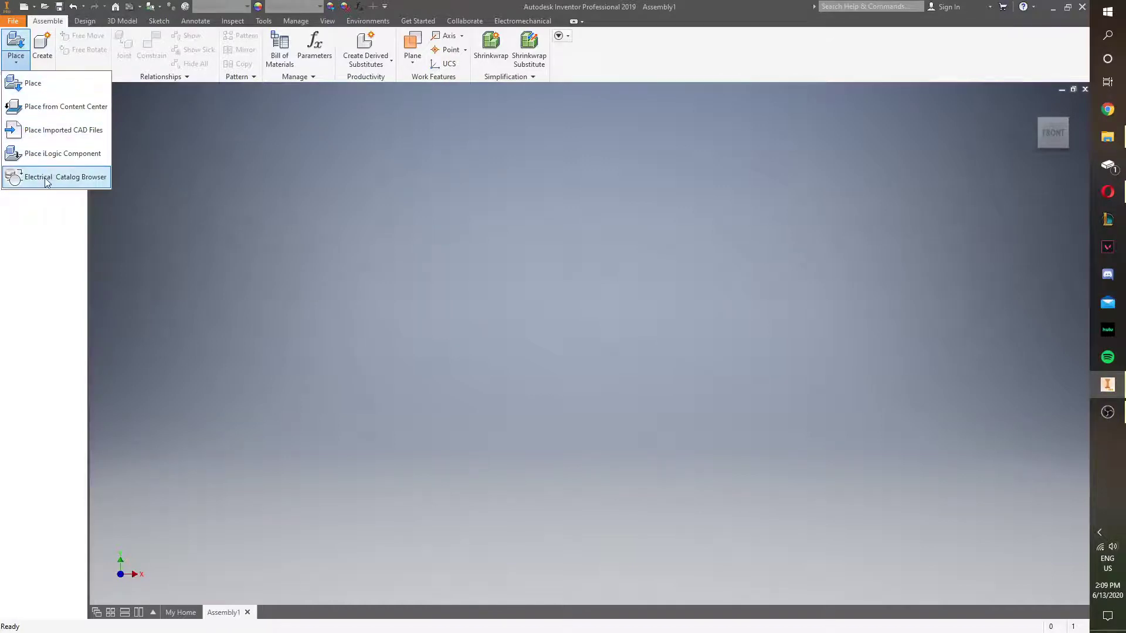
{"action": "left_click", "coordinate": [80, 87]}
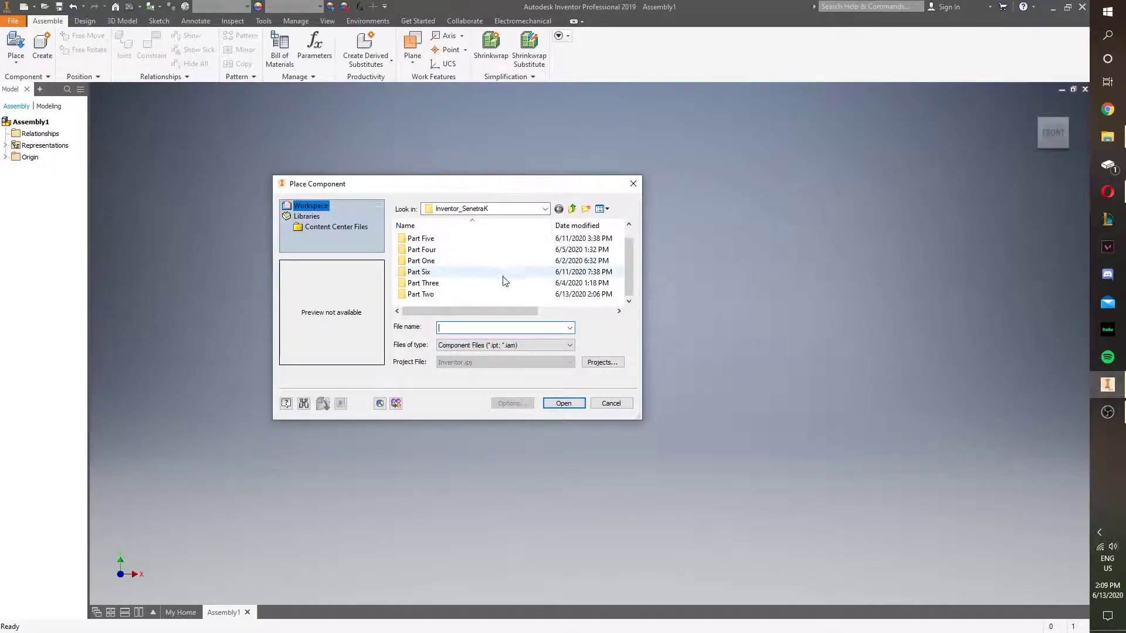
{"action": "scroll", "coordinate": [504, 275], "scroll_direction": "down", "scroll_amount": 1}
{"action": "double_click", "coordinate": [502, 261]}
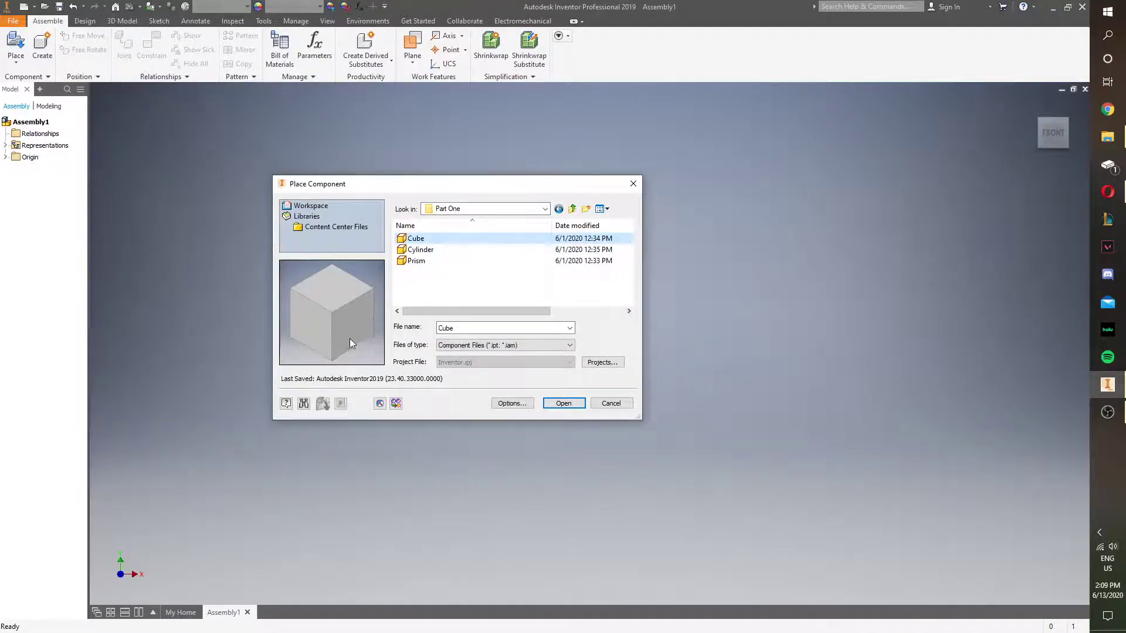
{"action": "left_click", "coordinate": [577, 403]}
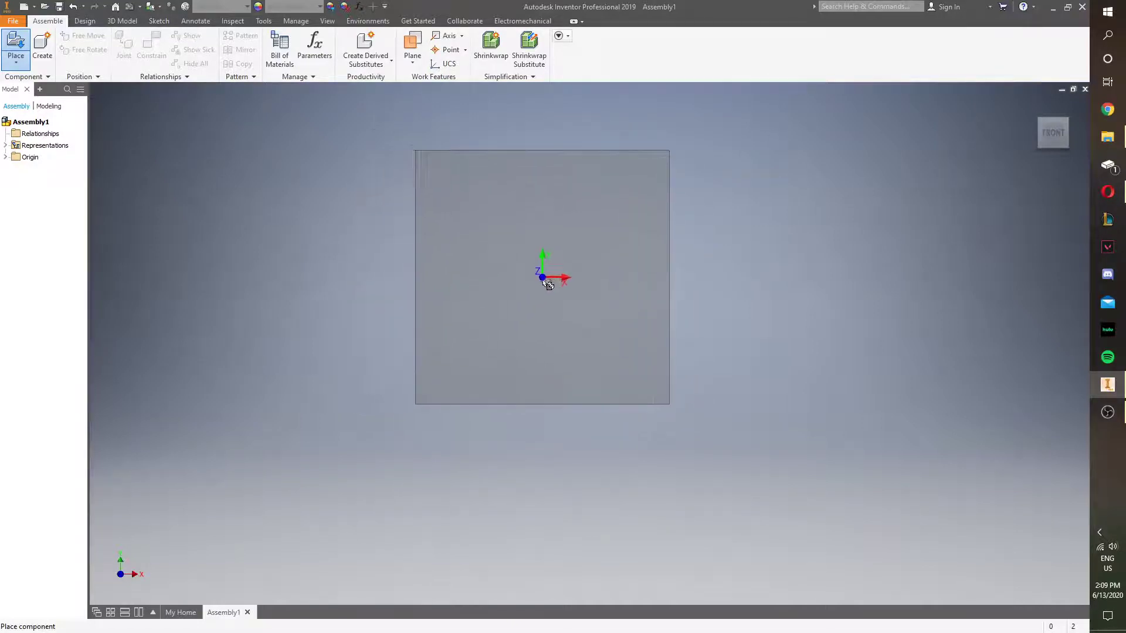
Step: Place the first Cube grounded at the origin
{"action": "right_click", "coordinate": [527, 274]}
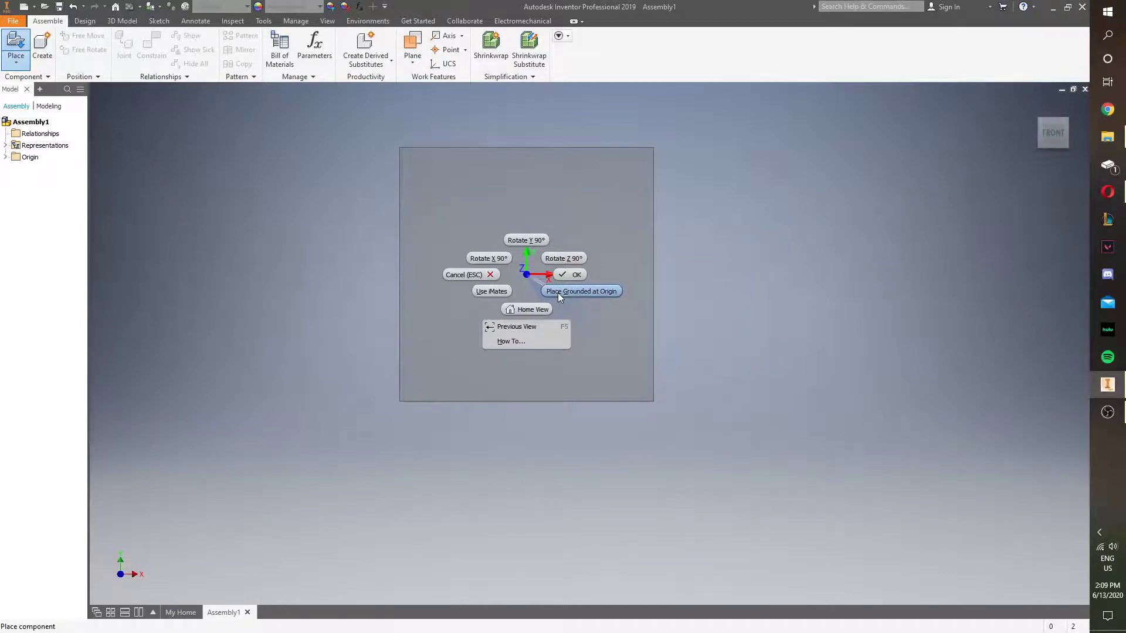
{"action": "left_click", "coordinate": [557, 293]}
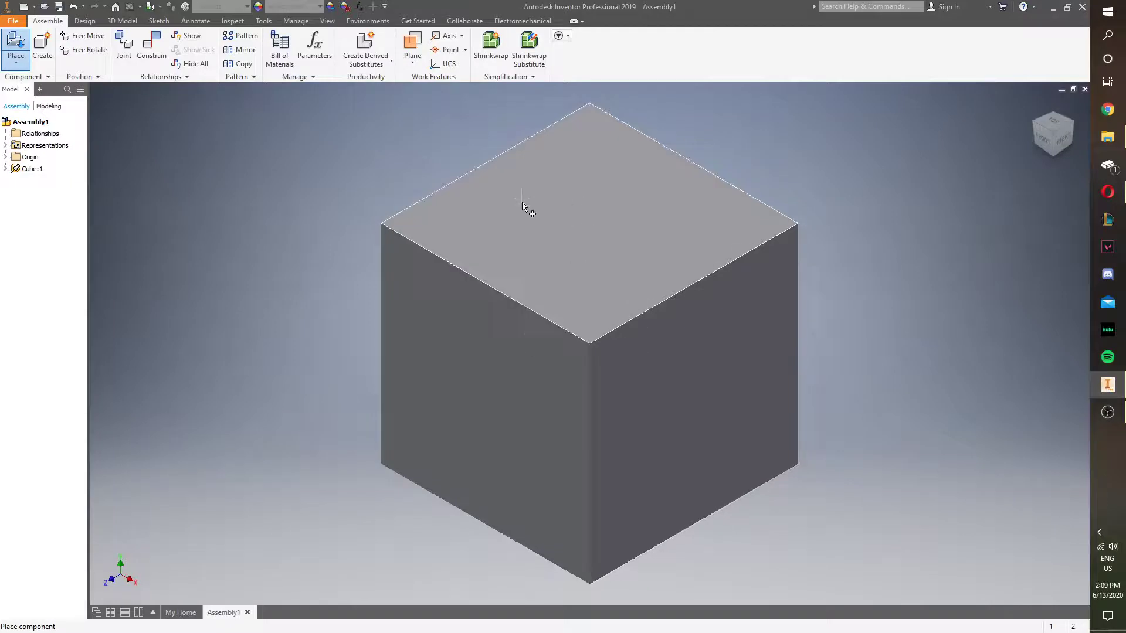
{"action": "scroll", "coordinate": [829, 156], "scroll_direction": "down", "scroll_amount": 2}
{"action": "scroll", "coordinate": [616, 290], "scroll_direction": "down", "scroll_amount": 2}
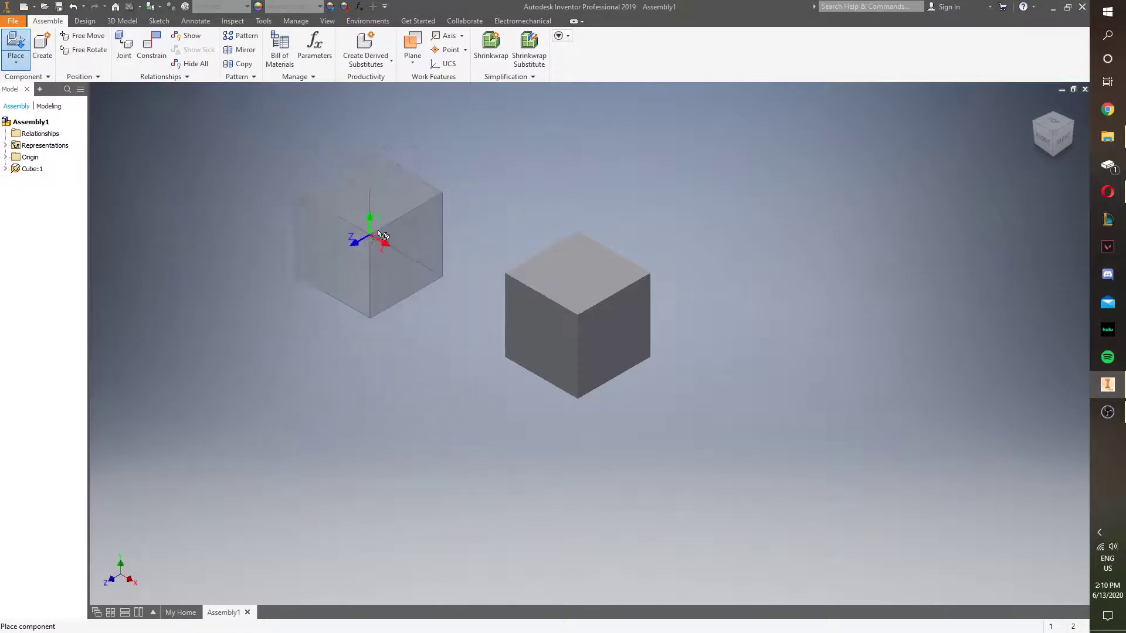
Step: Add a second Cube beside the first, reposition it, and start the Constrain command
{"action": "left_click", "coordinate": [353, 300]}
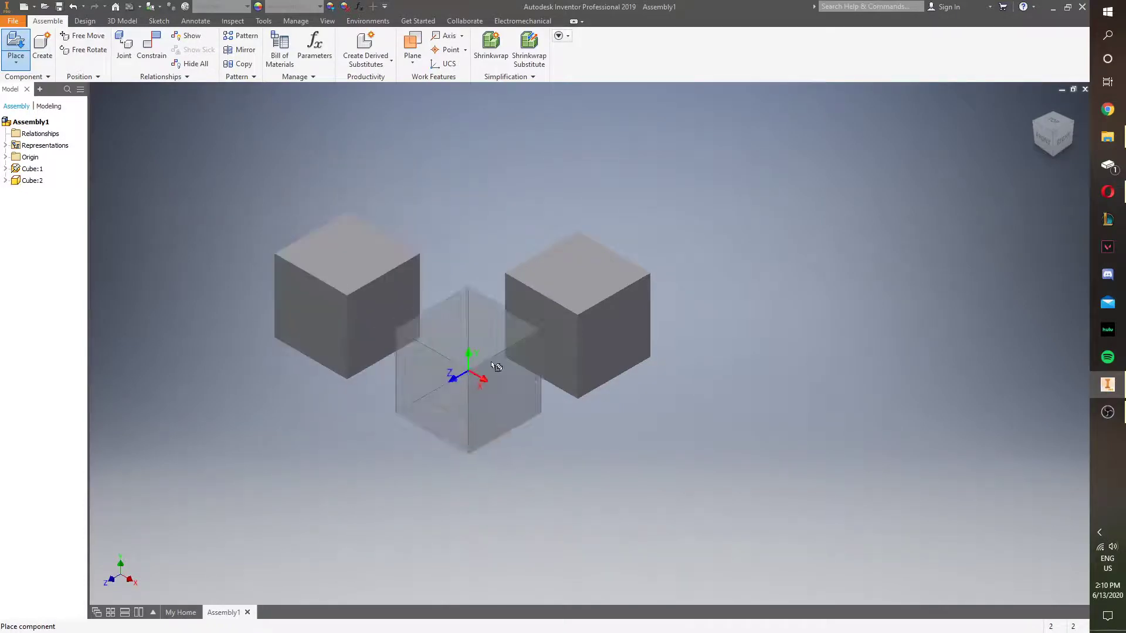
{"action": "right_click", "coordinate": [449, 176]}
{"action": "left_click", "coordinate": [489, 179]}
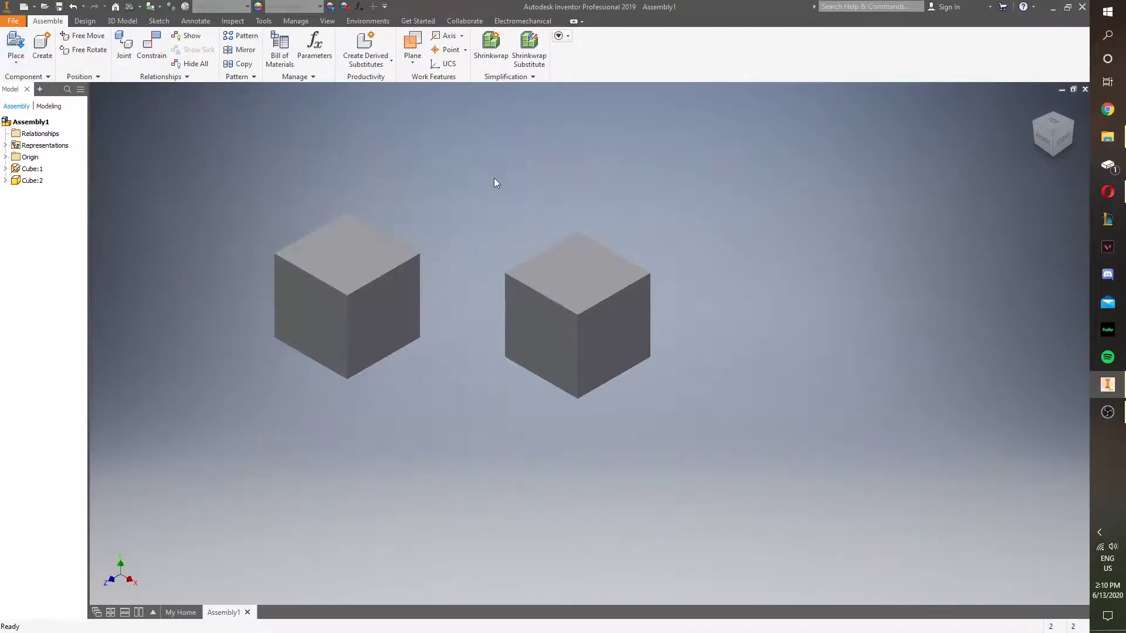
{"action": "mouse_move", "coordinate": [354, 305]}
{"action": "left_mouse_down"}
{"action": "mouse_move", "coordinate": [407, 256]}
{"action": "mouse_move", "coordinate": [412, 309]}
{"action": "mouse_move", "coordinate": [354, 252]}
{"action": "mouse_move", "coordinate": [375, 296]}
{"action": "mouse_move", "coordinate": [355, 286]}
{"action": "left_mouse_up"}
{"action": "left_click", "coordinate": [605, 307]}
{"action": "key", "text": "Escape"}
{"action": "left_click", "coordinate": [415, 295]}
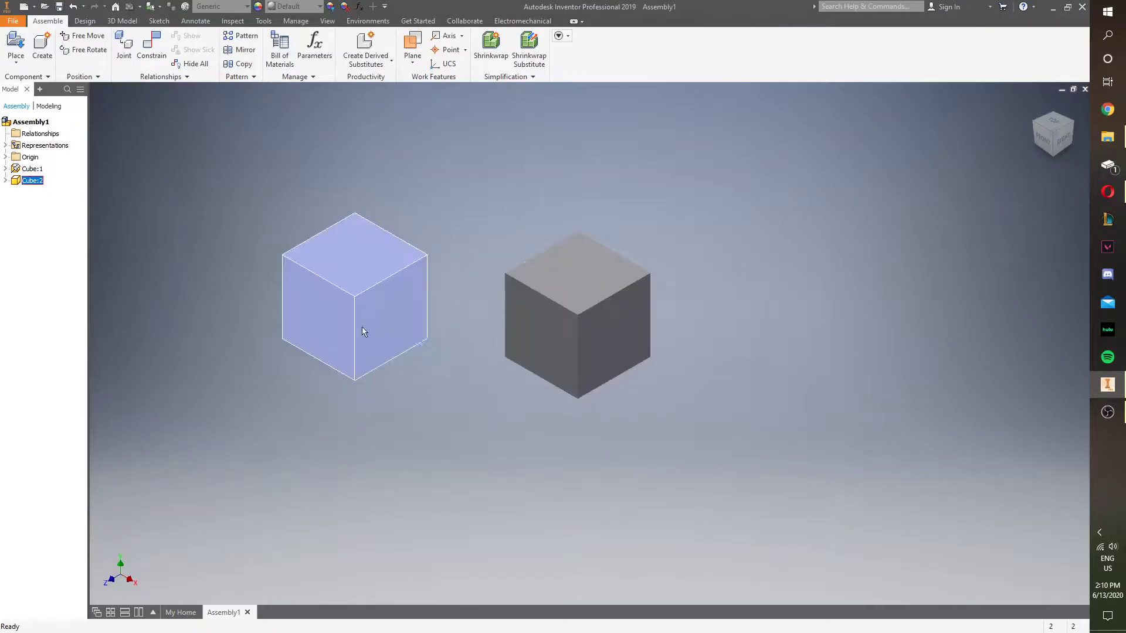
{"action": "left_click", "coordinate": [141, 57]}
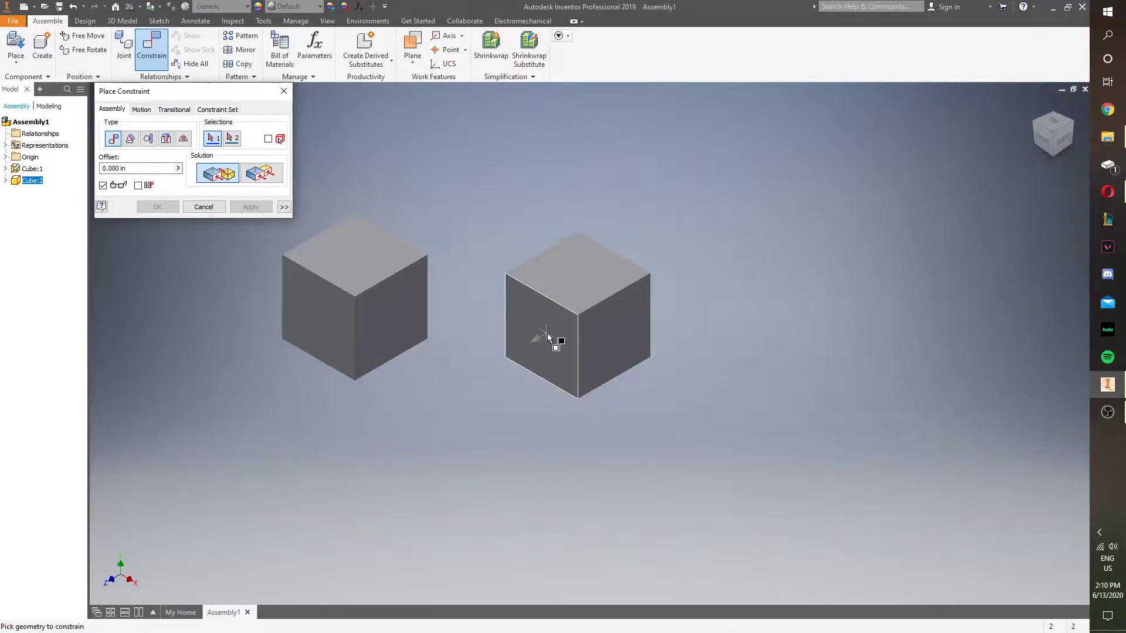
Step: Apply a 0.000 in Mate constraint between a face of each cube
{"action": "mouse_move", "coordinate": [547, 332]}
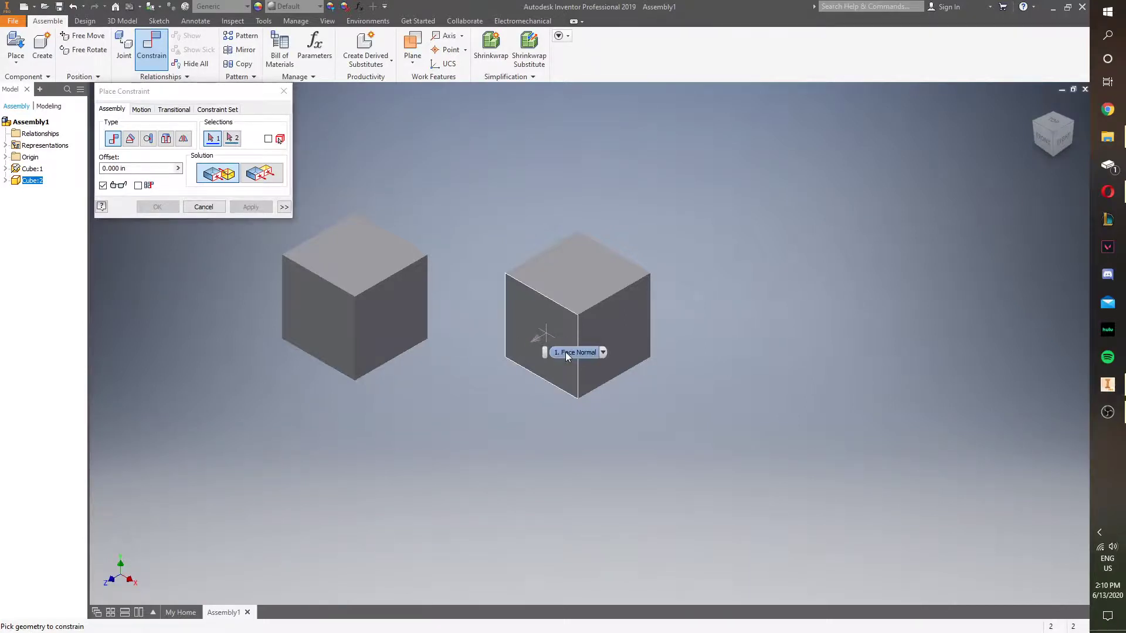
{"action": "left_click", "coordinate": [547, 329]}
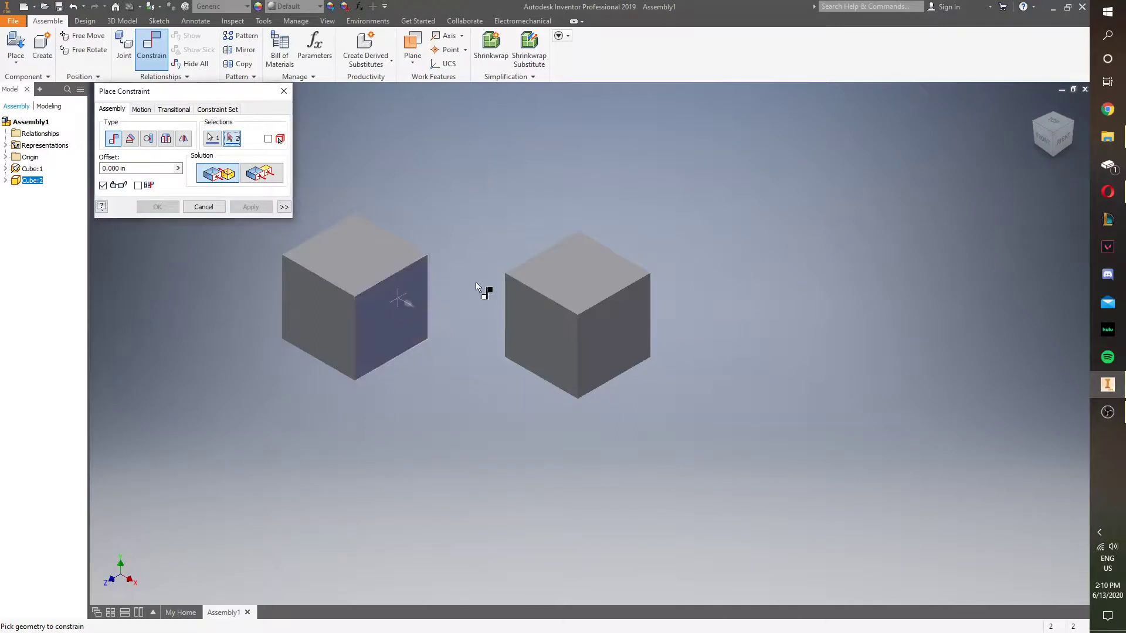
{"action": "left_click", "coordinate": [542, 323]}
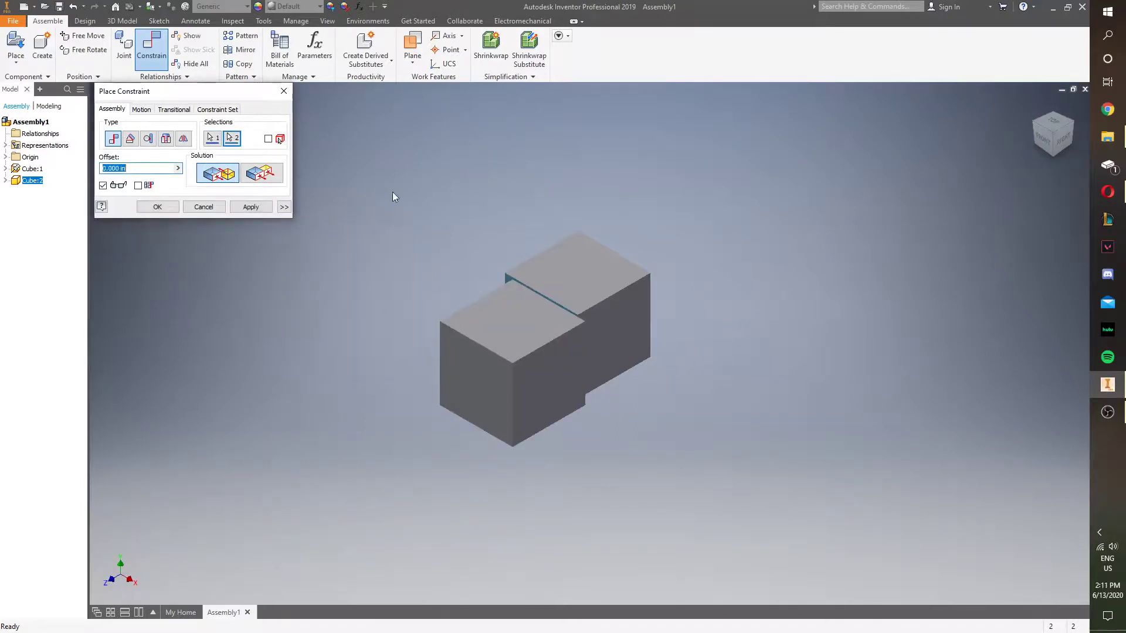
{"action": "right_click", "coordinate": [434, 221]}
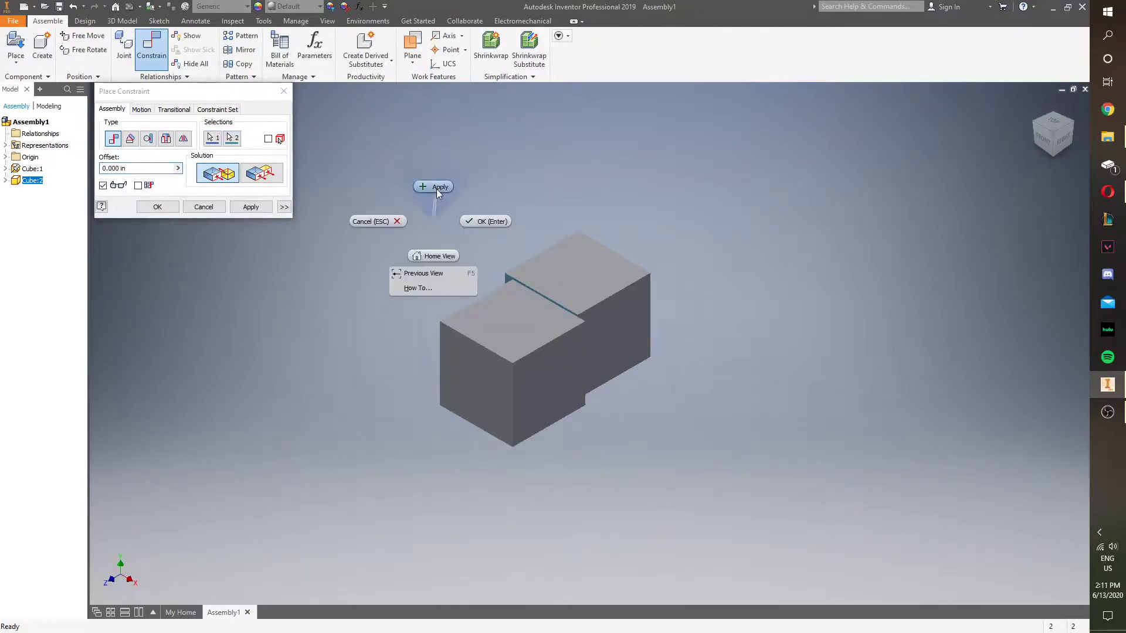
{"action": "left_click", "coordinate": [436, 188]}
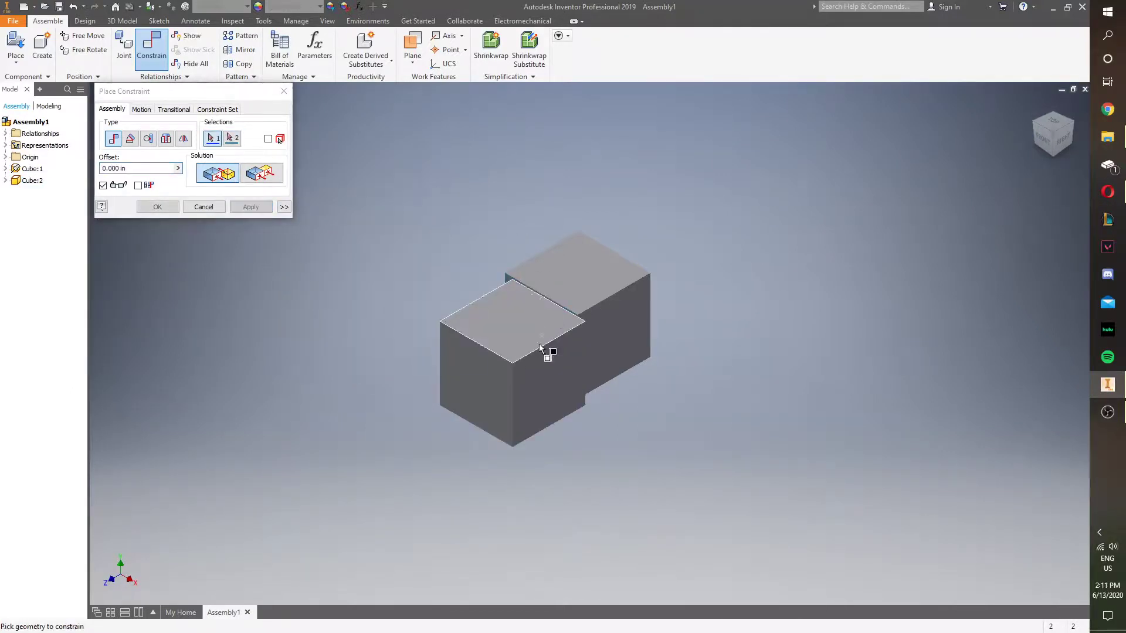
Step: Close the constraint dialog and drag Cube:2 back beside Cube:1, framing both in view
{"action": "left_click", "coordinate": [204, 207]}
{"action": "left_click_drag", "start_coordinate": [508, 337], "coordinate": [517, 387]}
{"action": "middle_click_drag", "start_coordinate": [667, 355], "coordinate": [643, 390], "text": "shift"}
{"action": "left_click_drag", "start_coordinate": [473, 321], "coordinate": [522, 346]}
{"action": "middle_click_drag", "start_coordinate": [529, 431], "coordinate": [699, 350], "text": "shift"}
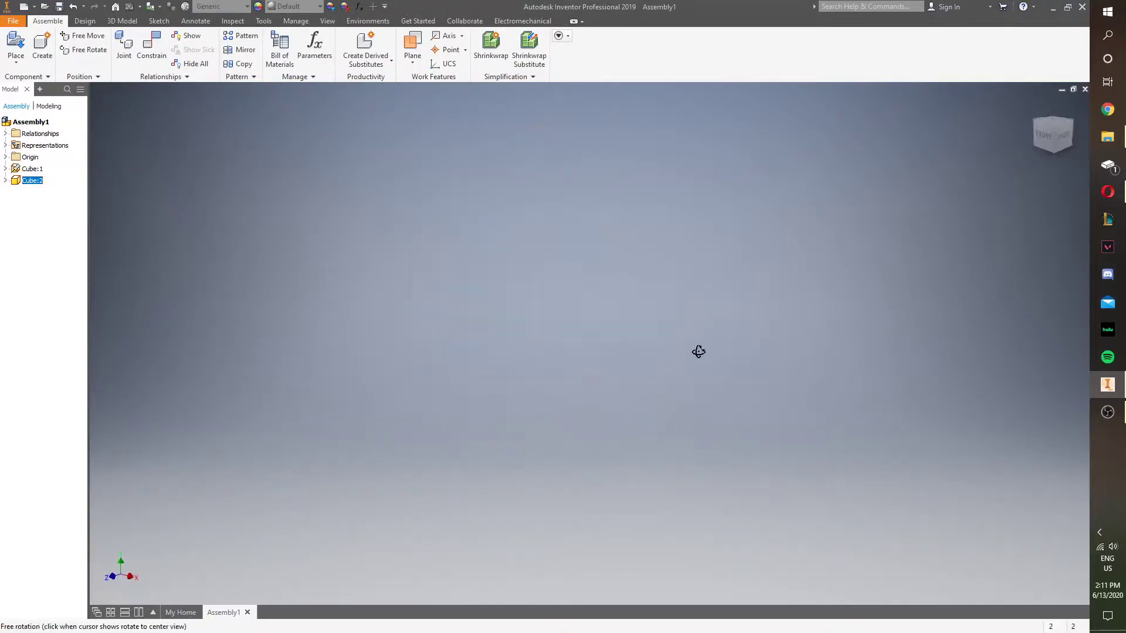
{"action": "left_click", "coordinate": [1043, 130]}
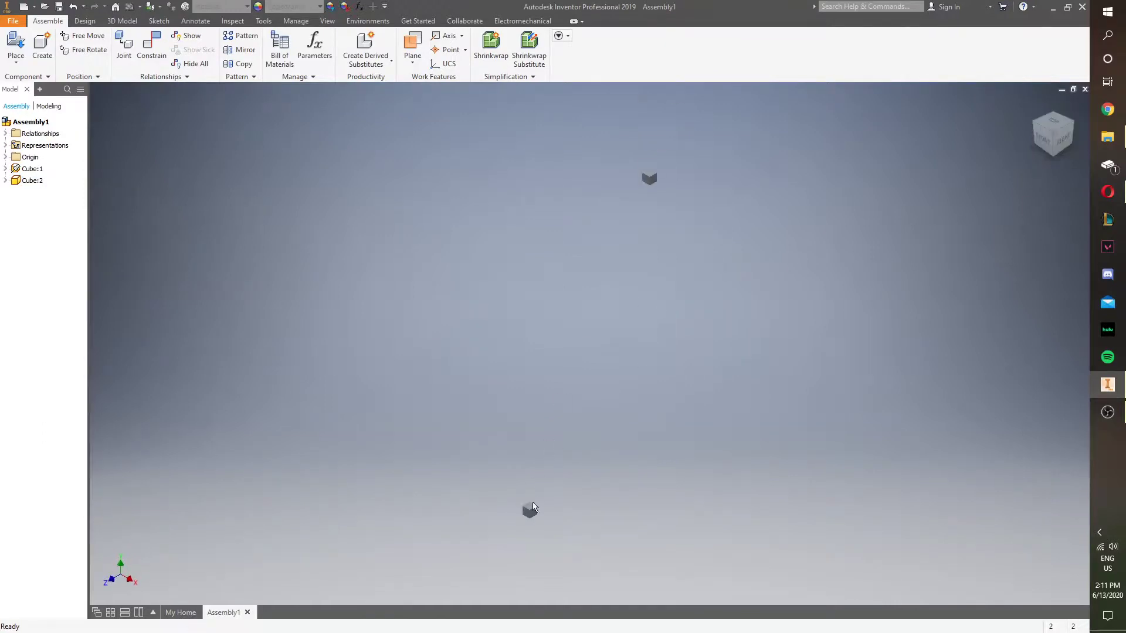
{"action": "left_click_drag", "start_coordinate": [529, 511], "coordinate": [642, 183]}
{"action": "scroll", "coordinate": [644, 183], "scroll_direction": "up", "scroll_amount": 10}
{"action": "middle_click_drag", "start_coordinate": [677, 241], "coordinate": [643, 368]}
{"action": "scroll", "coordinate": [586, 328], "scroll_direction": "down", "scroll_amount": 3}
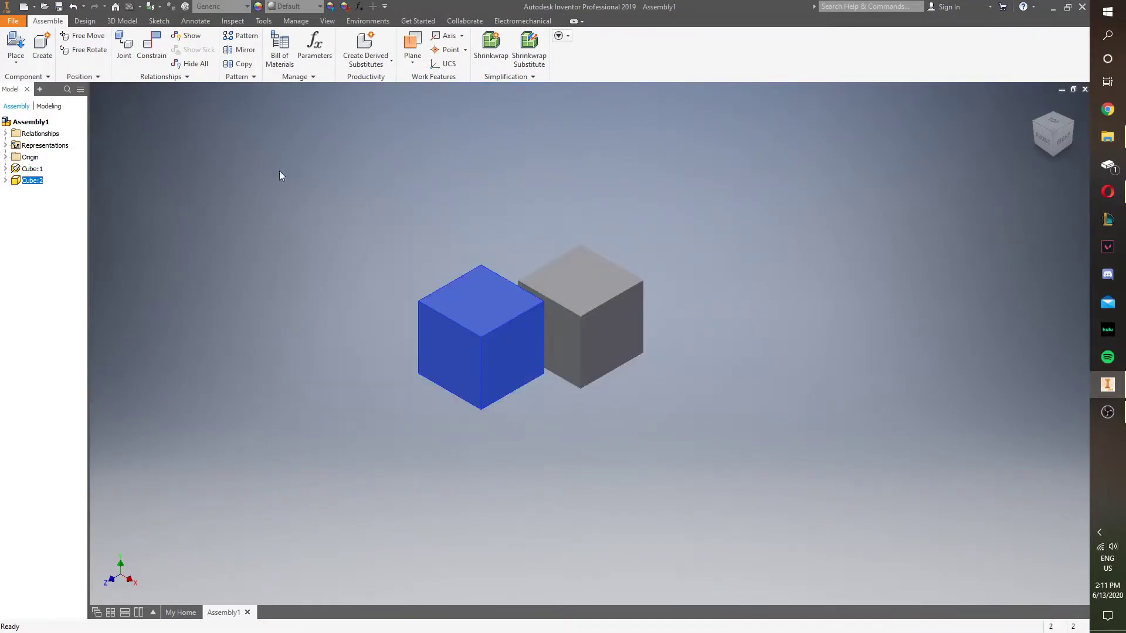
Step: Apply a Flush constraint between the two cubes' top faces
{"action": "left_click", "coordinate": [159, 58]}
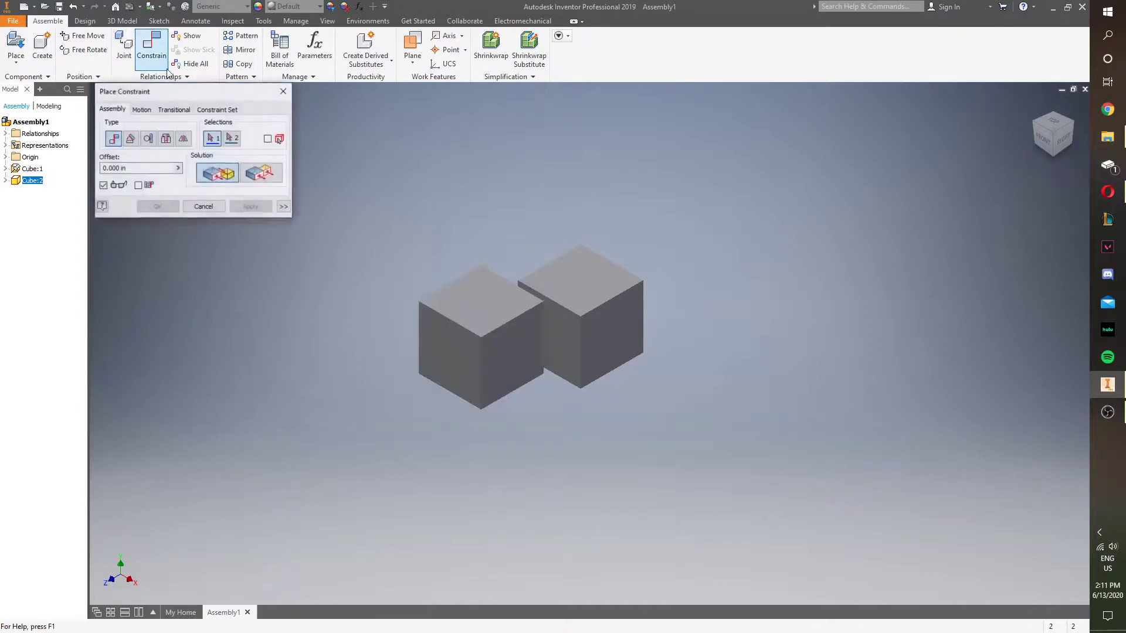
{"action": "left_click", "coordinate": [278, 176]}
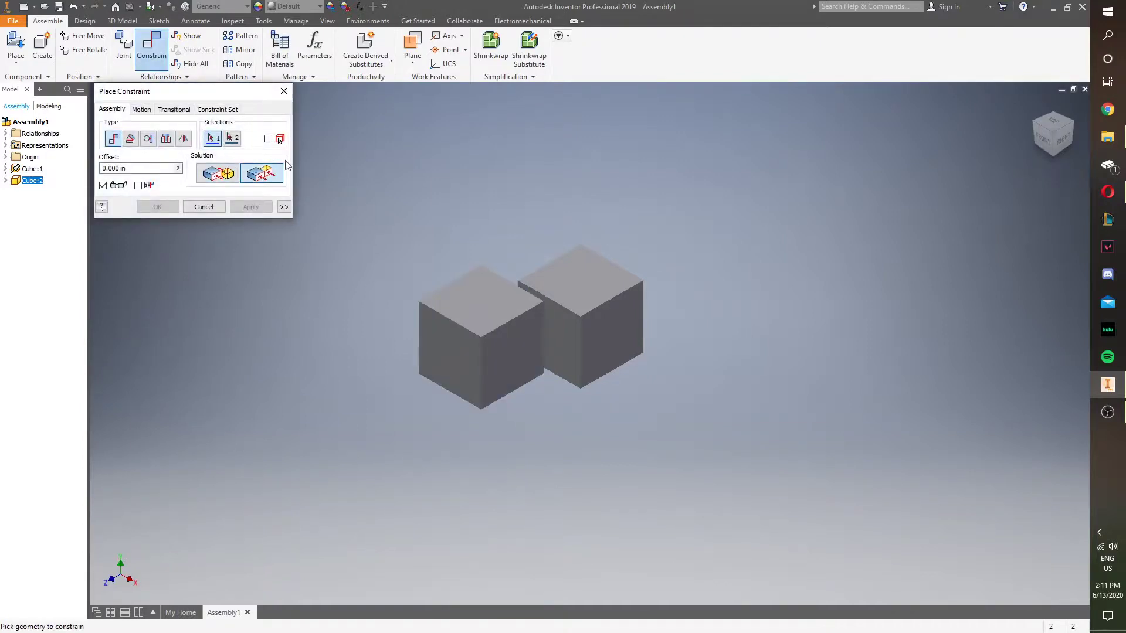
{"action": "left_click", "coordinate": [474, 304]}
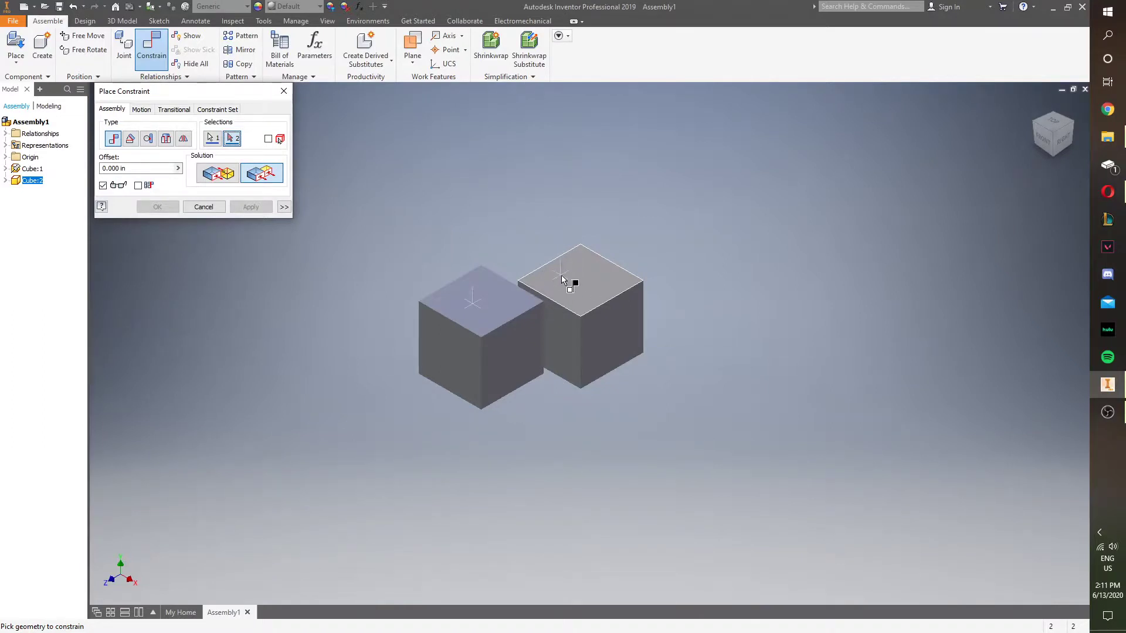
{"action": "left_click", "coordinate": [580, 294]}
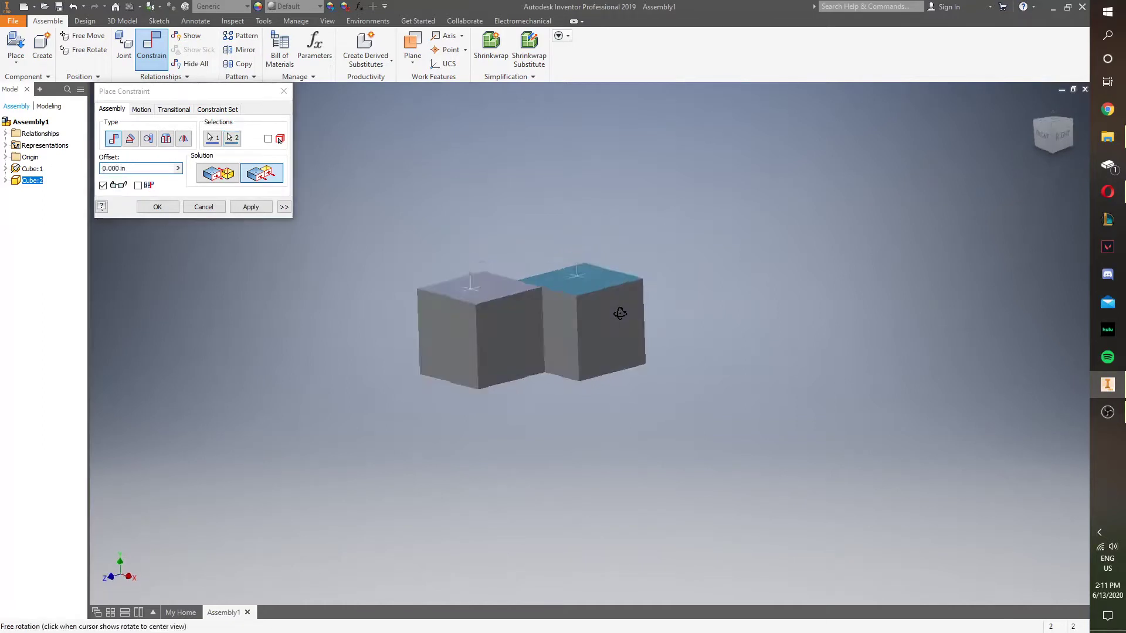
{"action": "right_click", "coordinate": [338, 304]}
{"action": "left_click", "coordinate": [336, 269]}
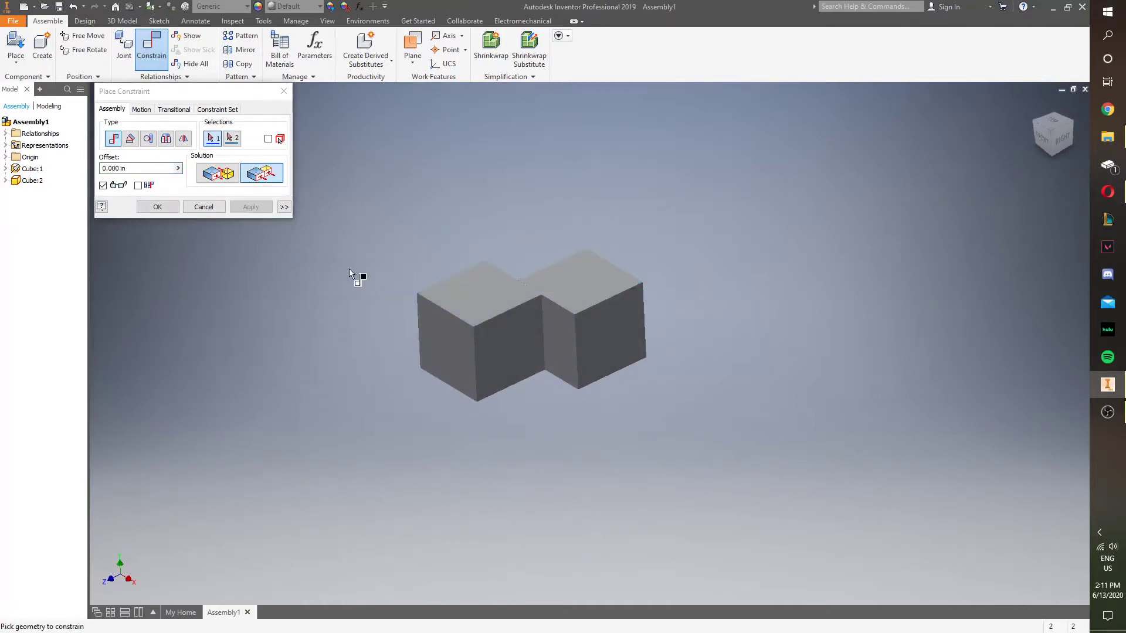
Step: Apply a Flush constraint between the cubes' front side faces and close the dialog
{"action": "left_click", "coordinate": [565, 346]}
{"action": "left_click", "coordinate": [643, 339]}
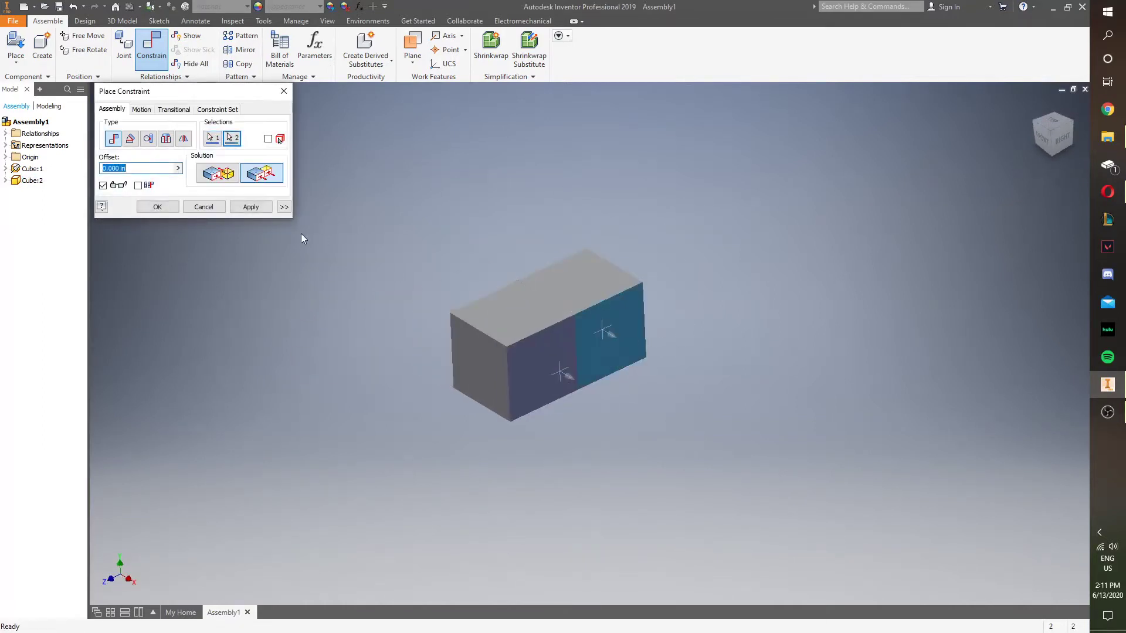
{"action": "left_click", "coordinate": [251, 206]}
{"action": "right_click", "coordinate": [467, 223]}
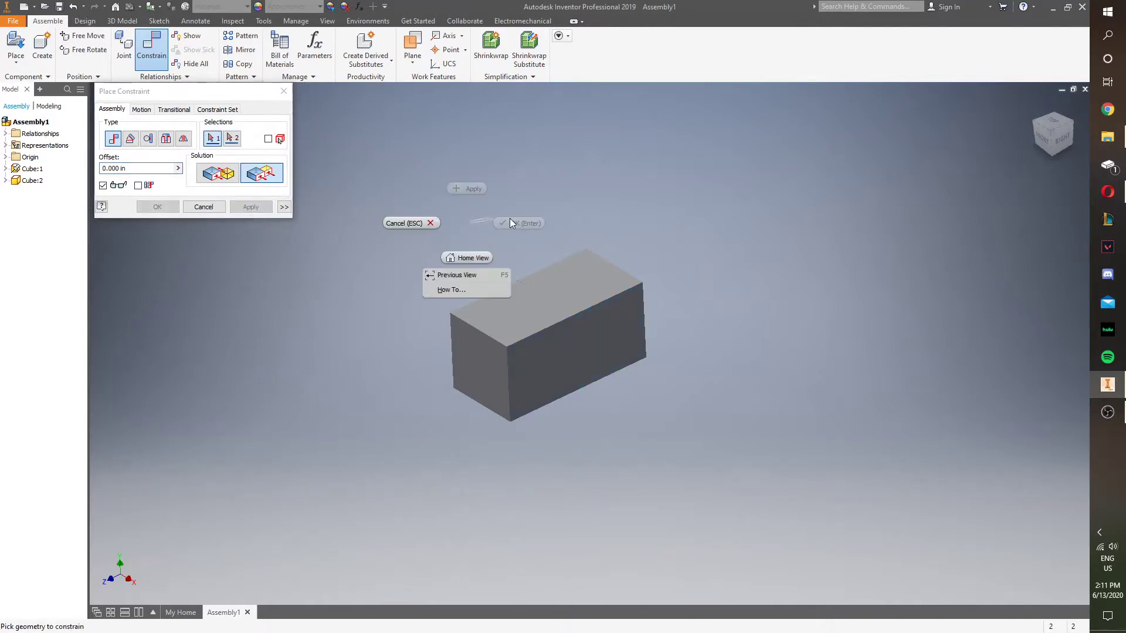
{"action": "left_click", "coordinate": [426, 232]}
{"action": "middle_click_drag", "start_coordinate": [300, 298], "coordinate": [371, 324], "text": "shift"}
{"action": "middle_click_drag", "start_coordinate": [513, 244], "coordinate": [512, 249], "text": "shift"}
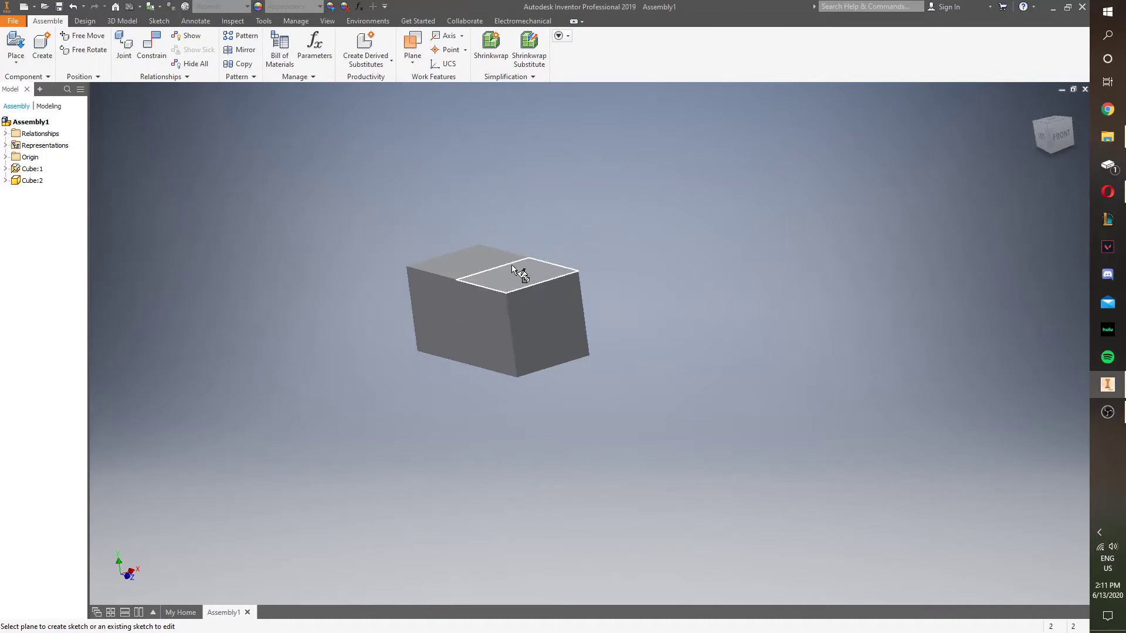
{"action": "middle_click_drag", "start_coordinate": [663, 233], "coordinate": [1011, 129], "text": "shift"}
{"action": "left_click", "coordinate": [783, 236]}
{"action": "key", "text": "F6"}
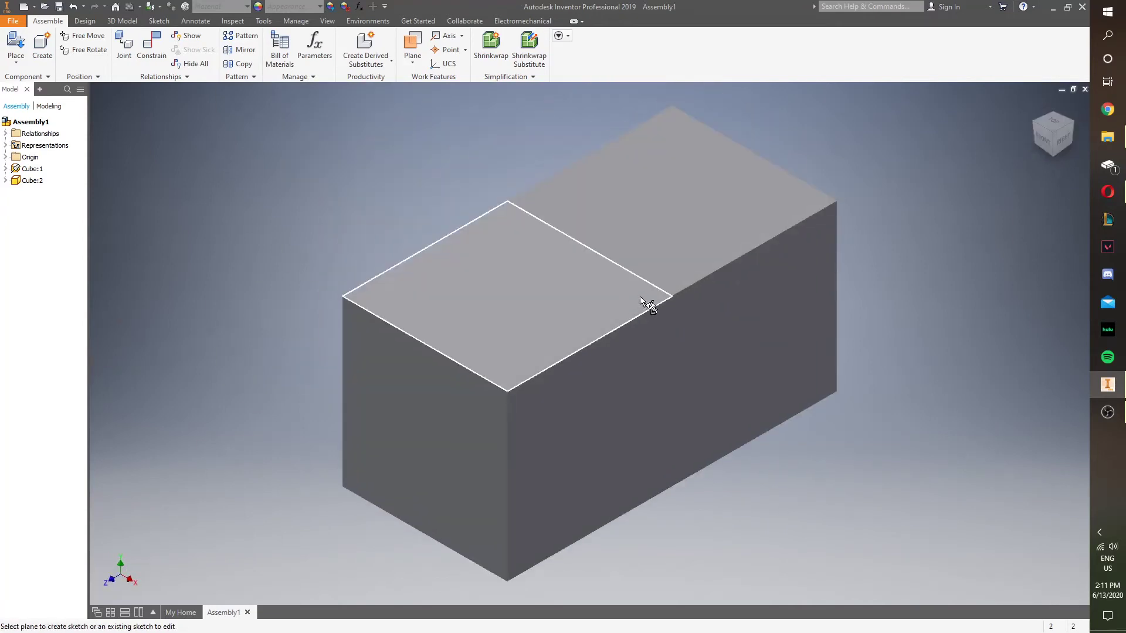